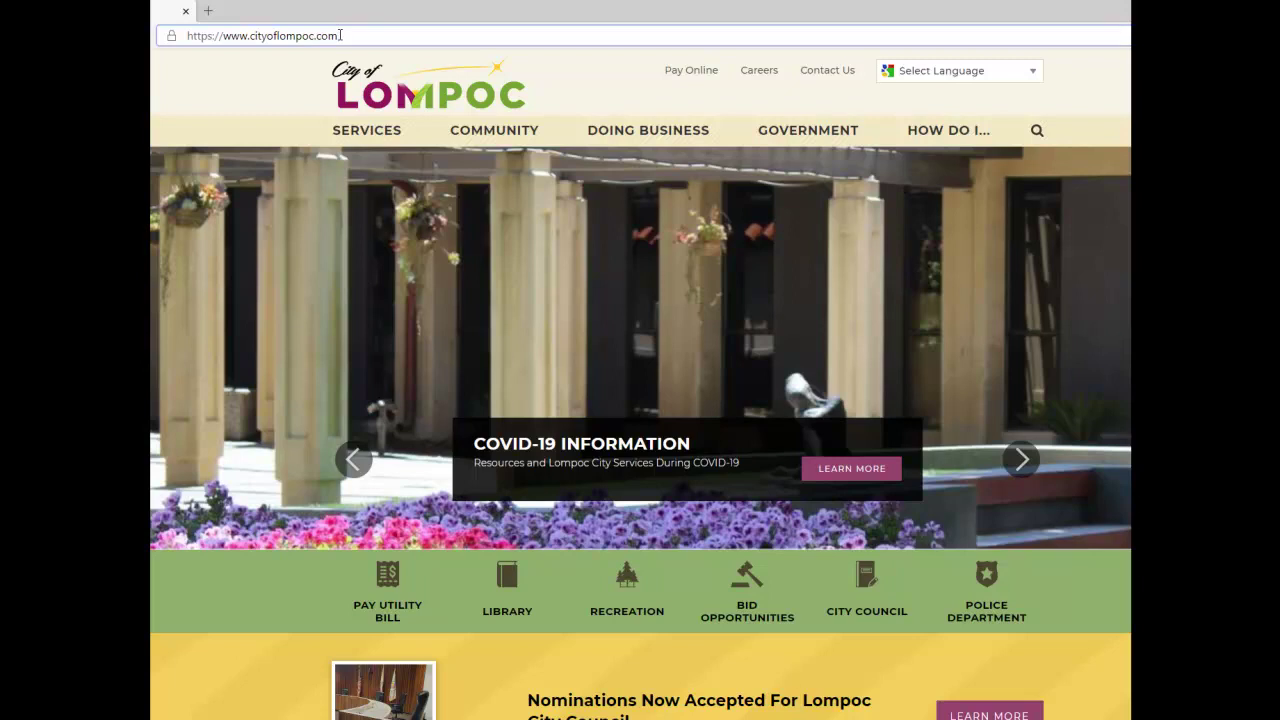
Step: Go to the /recreation page and open its Information for Lap Swimmers sheet
{"action": "type", "text": "/recre"}
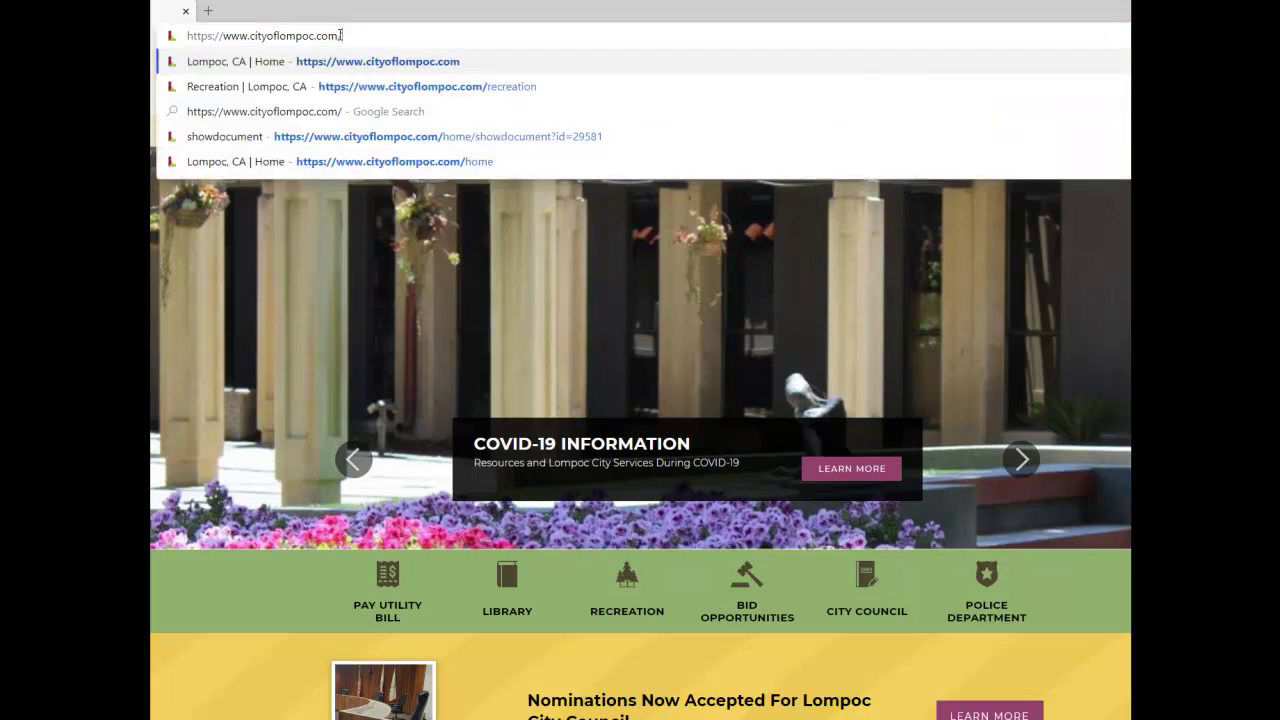
{"action": "type", "text": "ation"}
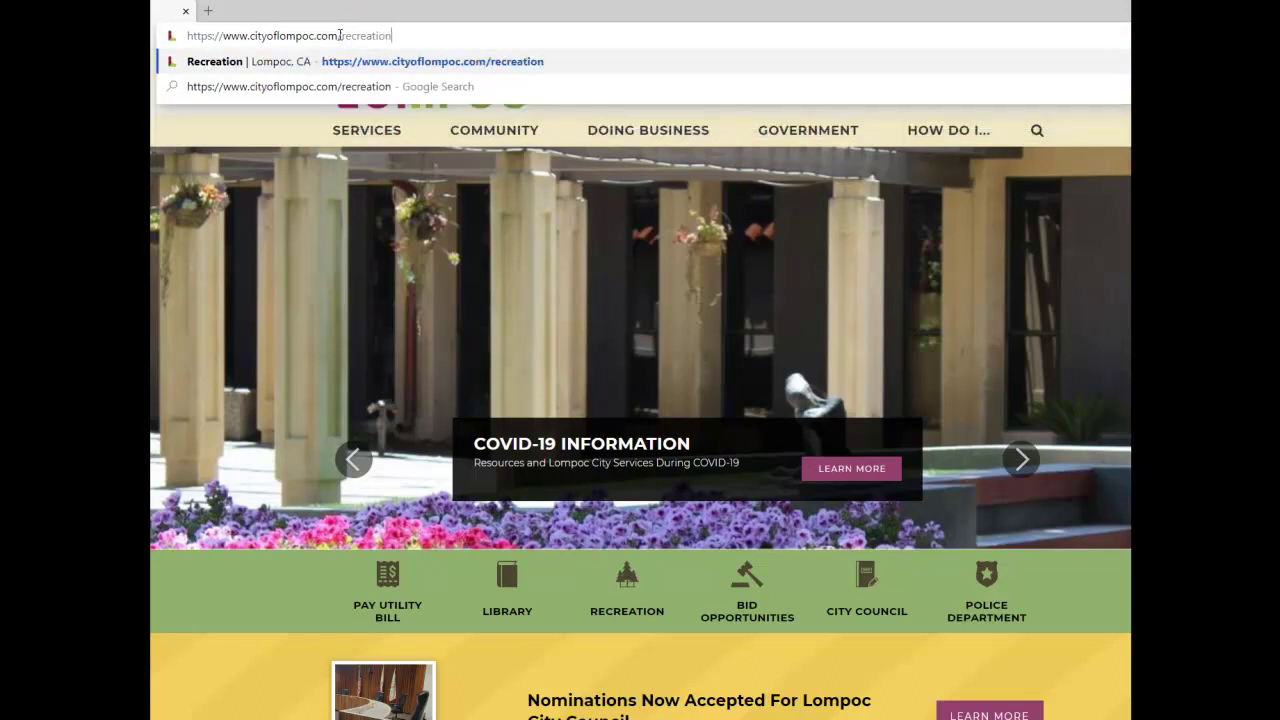
{"action": "key", "text": "Return"}
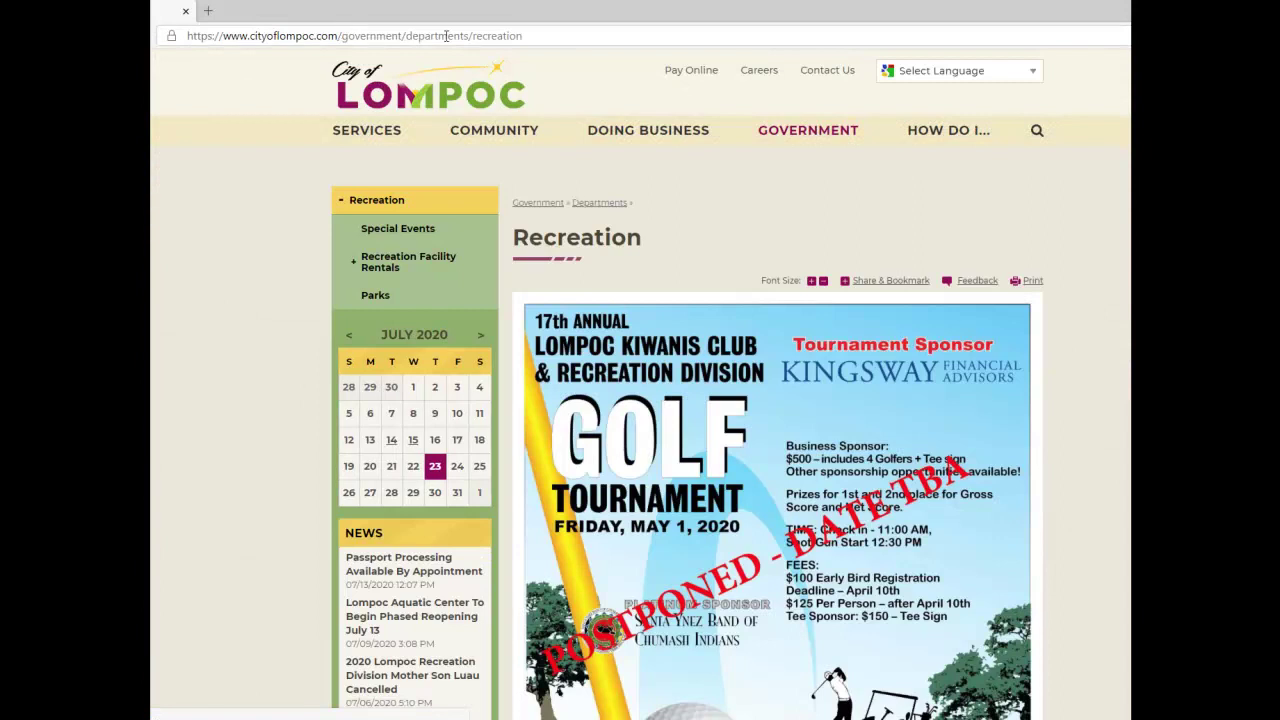
{"action": "scroll", "coordinate": [1090, 345], "scroll_direction": "down", "scroll_amount": 3}
{"action": "scroll", "coordinate": [1085, 347], "scroll_direction": "down", "scroll_amount": 15}
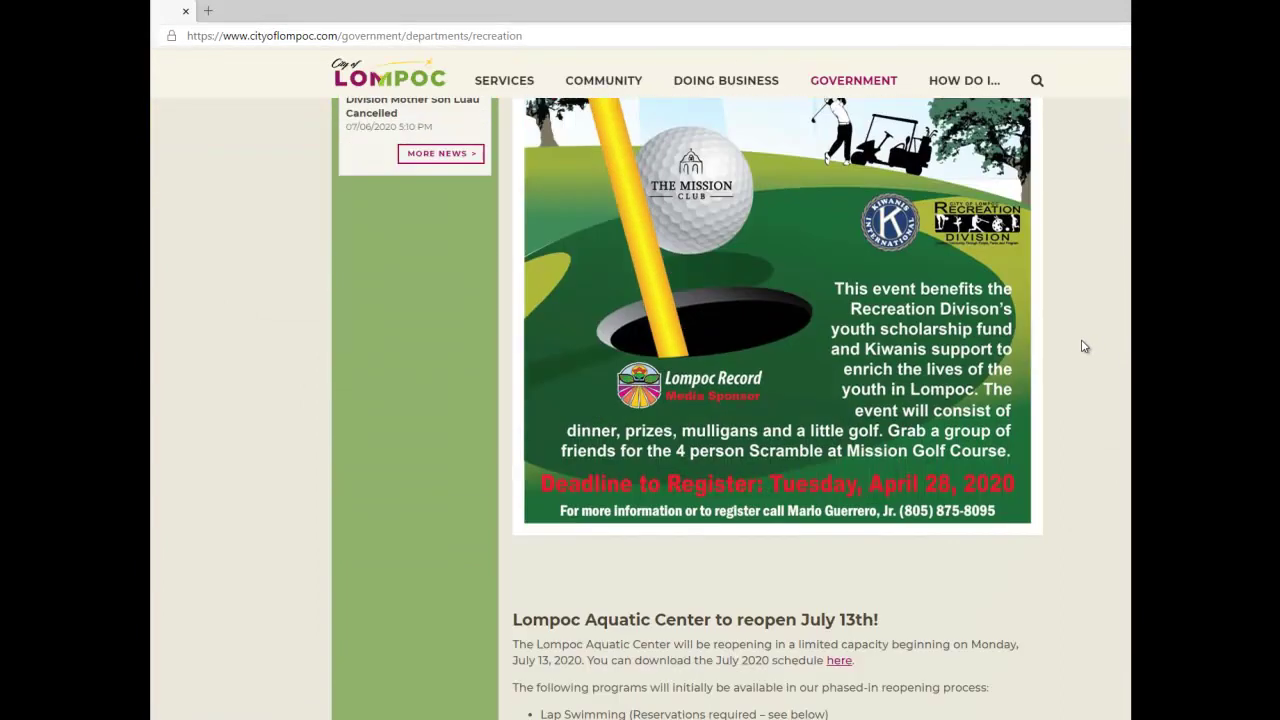
{"action": "scroll", "coordinate": [1080, 350], "scroll_direction": "down", "scroll_amount": 2}
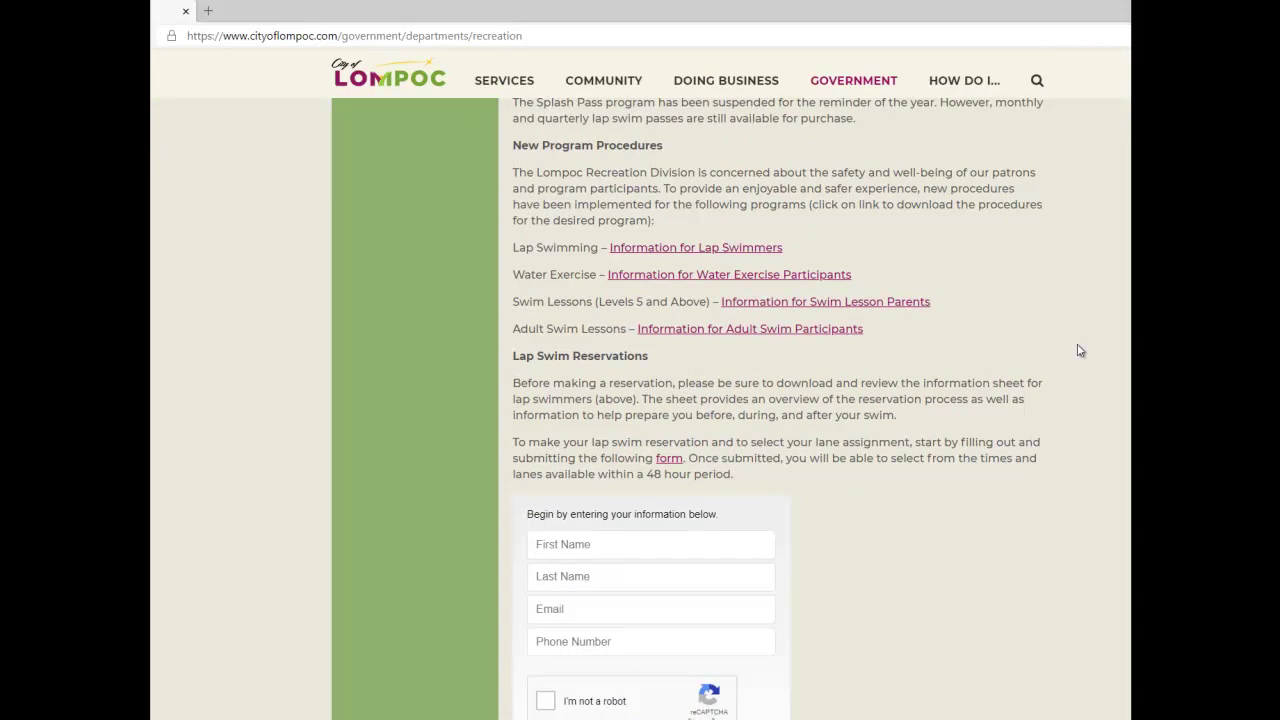
{"action": "left_click", "coordinate": [711, 250]}
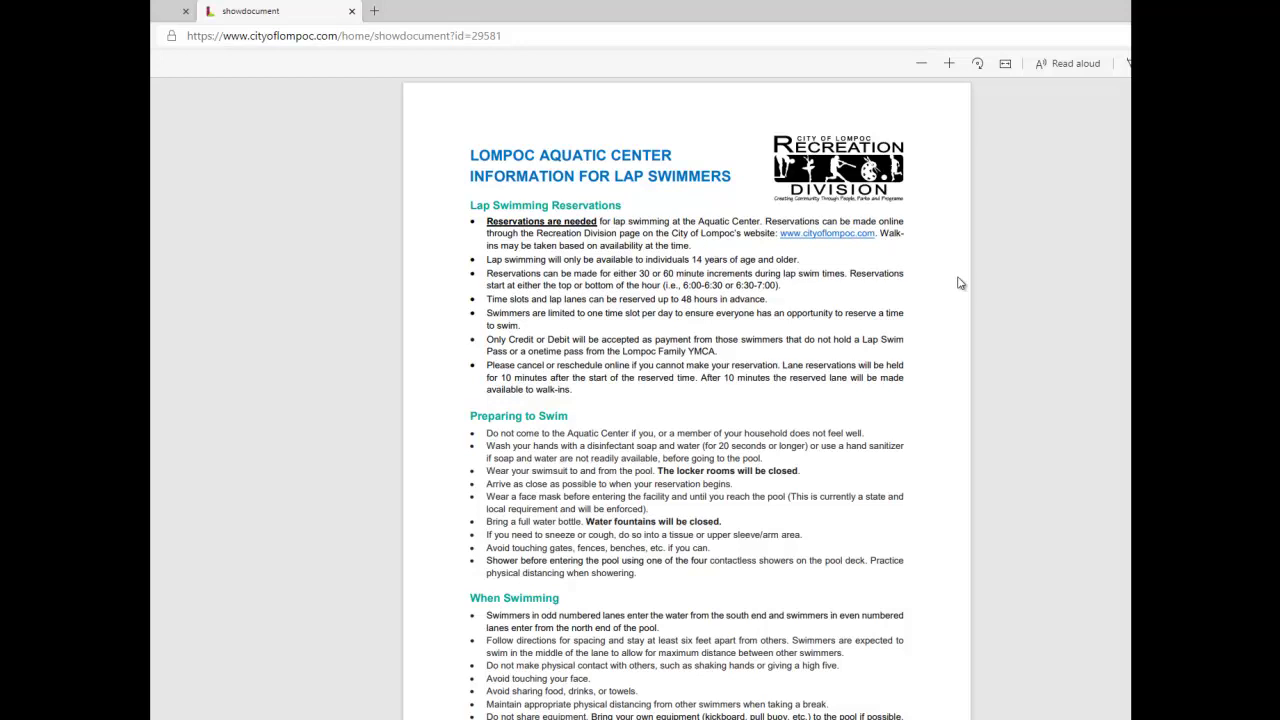
Step: Read through the lap swimmers PDF, close it, and return to the reservation form's First Name field
{"action": "scroll", "coordinate": [958, 283], "scroll_direction": "down", "scroll_amount": 3}
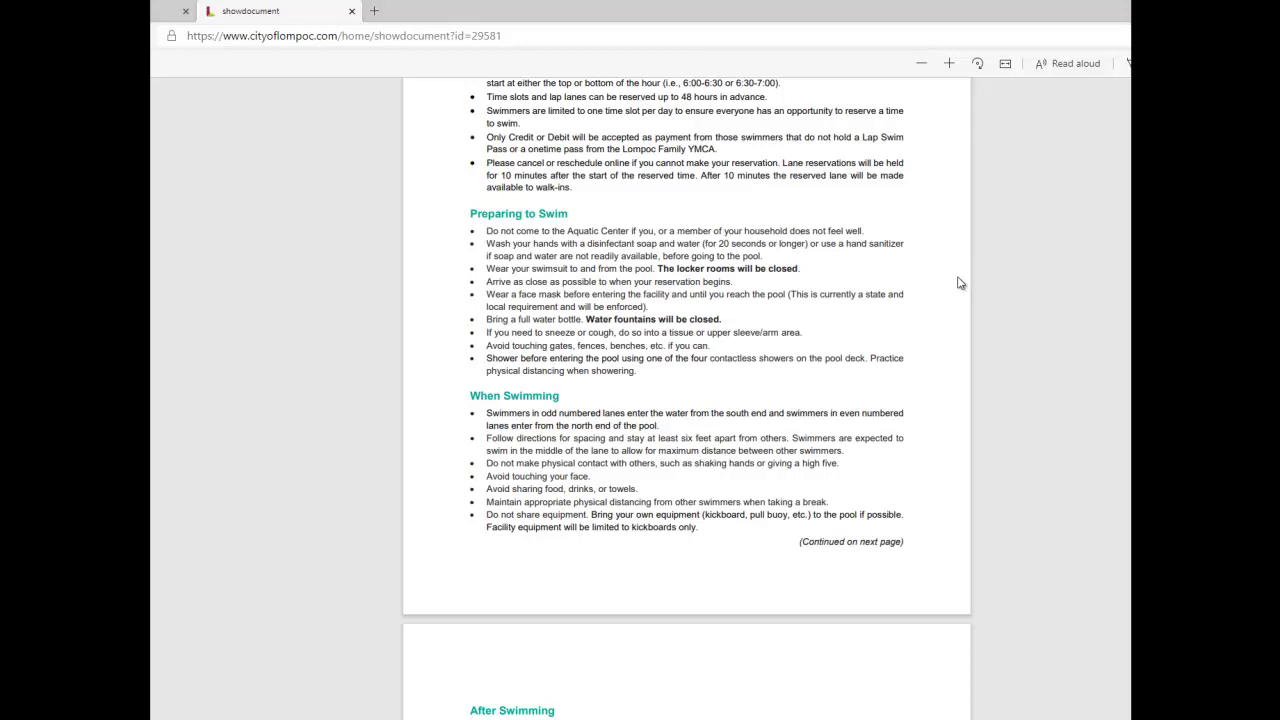
{"action": "scroll", "coordinate": [958, 283], "scroll_direction": "down", "scroll_amount": 3}
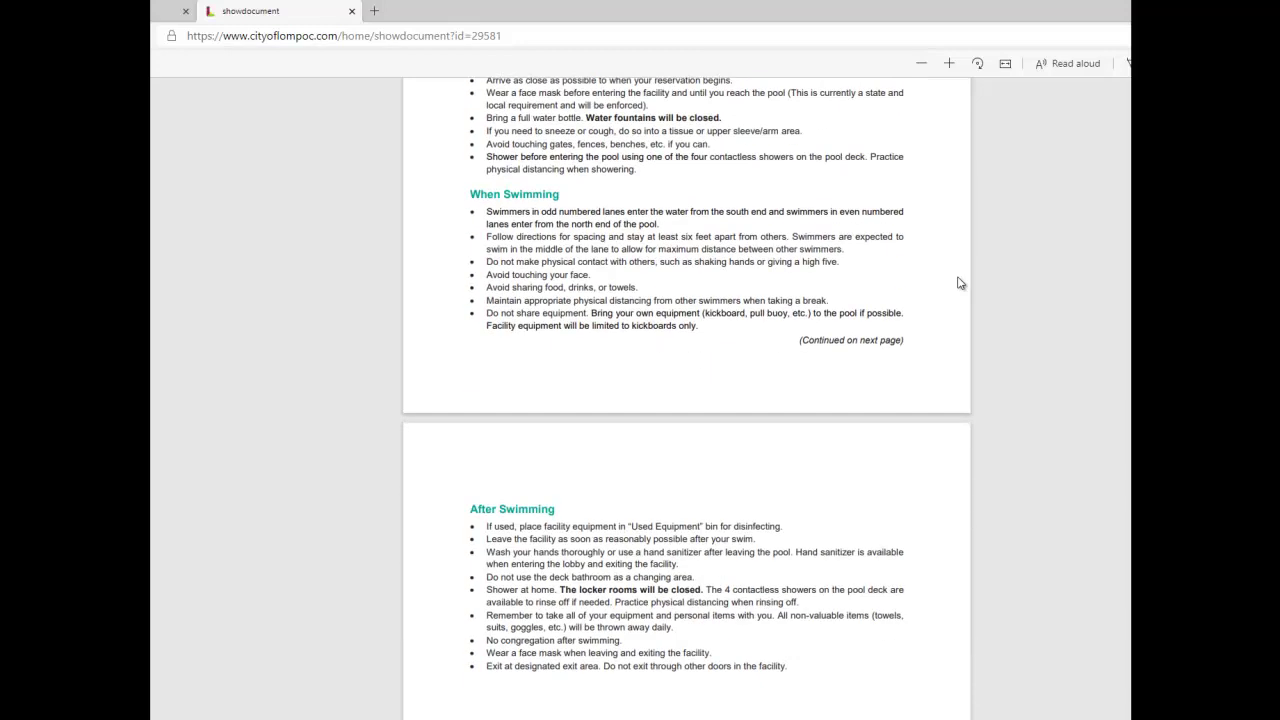
{"action": "scroll", "coordinate": [958, 283], "scroll_direction": "down", "scroll_amount": 3}
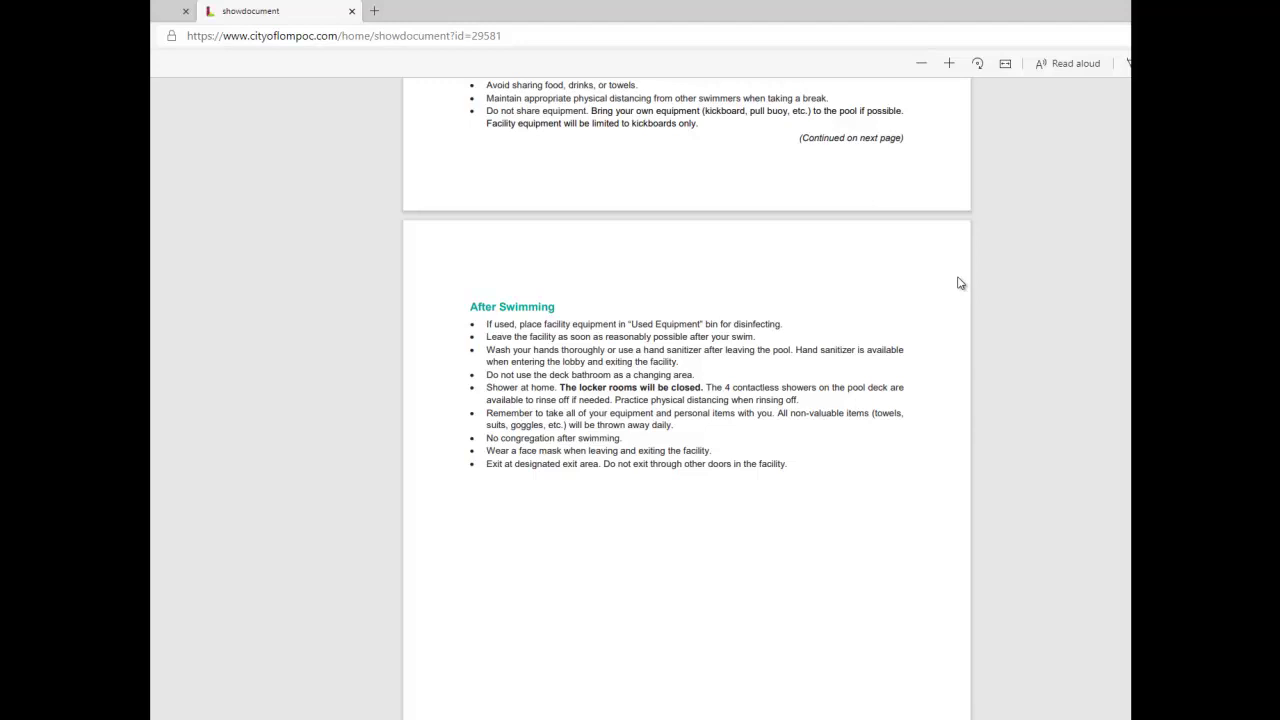
{"action": "key", "text": "ctrl+w"}
{"action": "scroll", "coordinate": [1089, 343], "scroll_direction": "down", "scroll_amount": 3}
{"action": "left_click", "coordinate": [581, 348]}
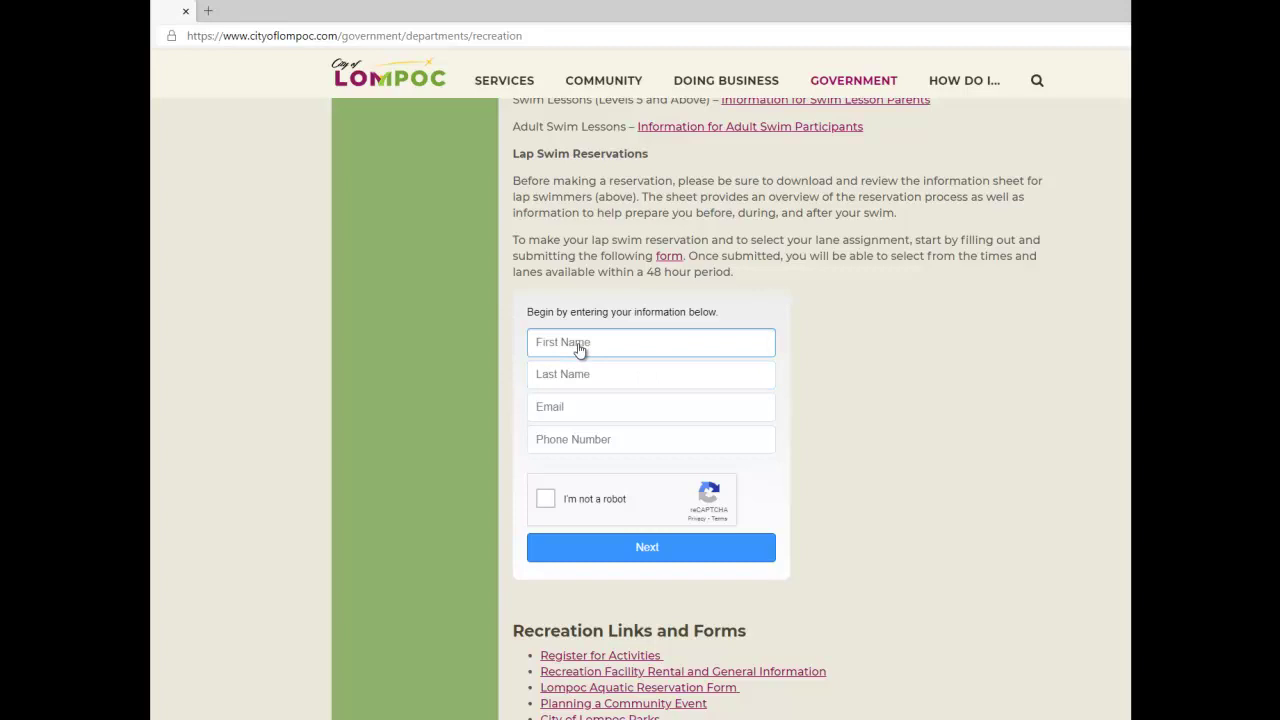
Step: Enter the swimmer's first name, last name, e-mail address and phone number
{"action": "type", "text": "John"}
{"action": "left_click", "coordinate": [553, 373]}
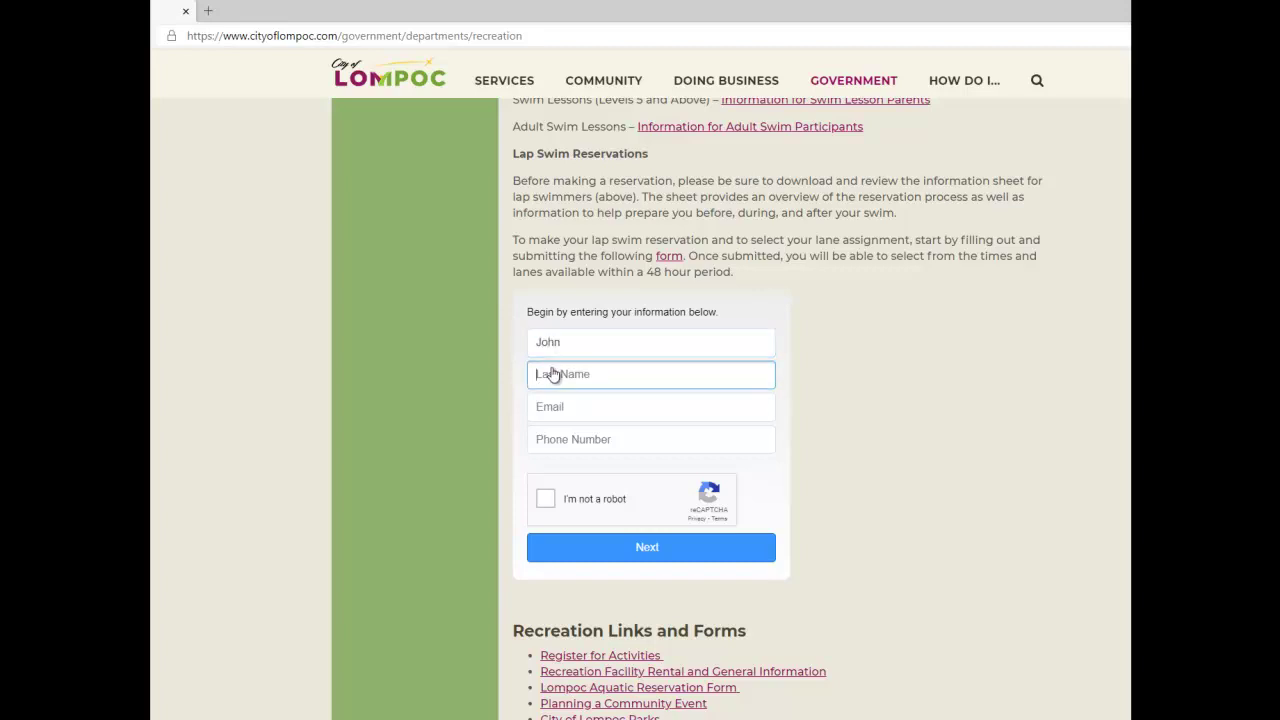
{"action": "type", "text": "Sm"}
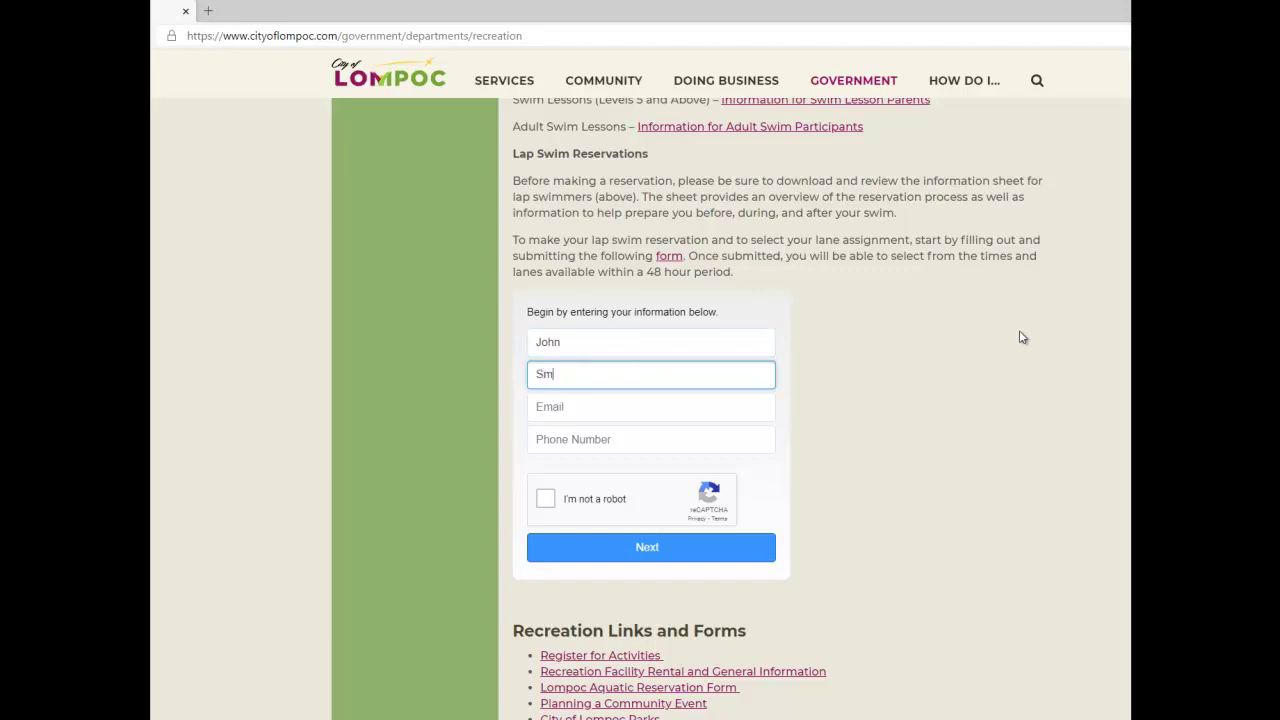
{"action": "type", "text": "ith"}
{"action": "key", "text": "Tab"}
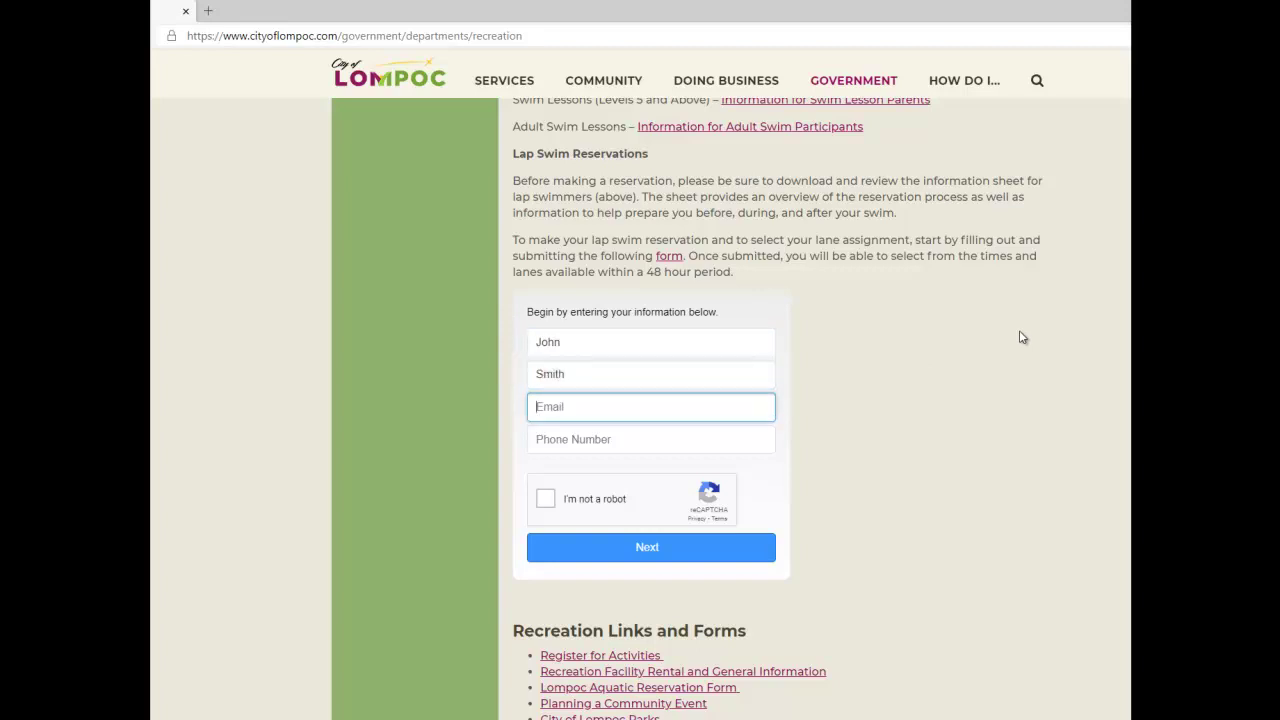
{"action": "type", "text": "john.smith@no.com"}
{"action": "key", "text": "Tab"}
{"action": "type", "text": "000"}
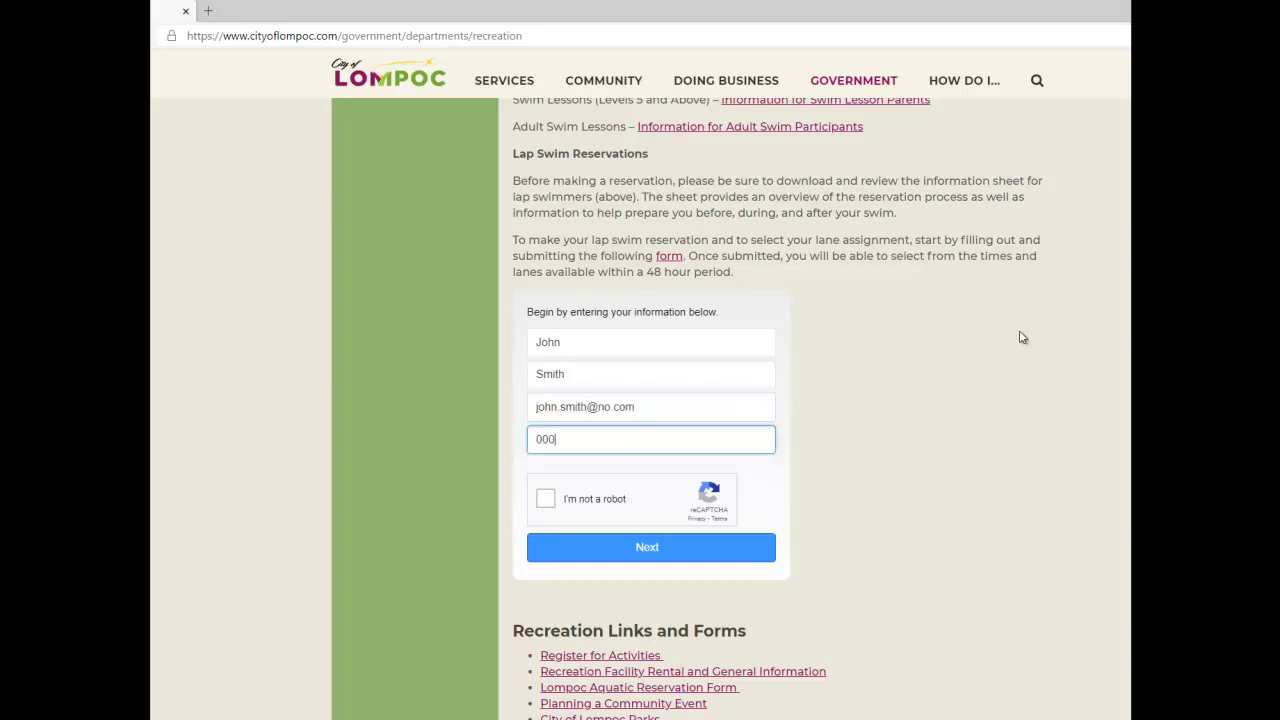
{"action": "type", "text": ") 000-0000"}
Step: Pass the reCAPTCHA by selecting the three traffic-light images, then submit the details with Next
{"action": "left_click", "coordinate": [545, 498]}
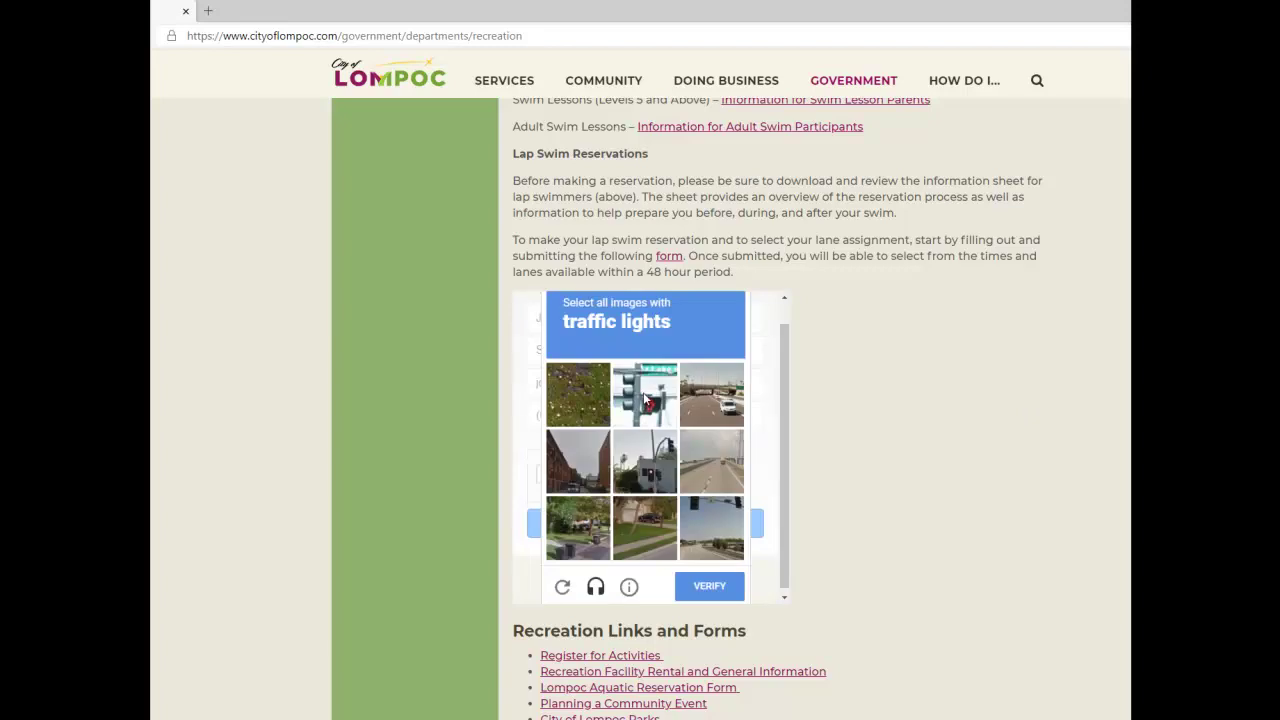
{"action": "left_click", "coordinate": [645, 400]}
{"action": "left_click", "coordinate": [650, 459]}
{"action": "left_click", "coordinate": [719, 522]}
{"action": "left_click", "coordinate": [712, 592]}
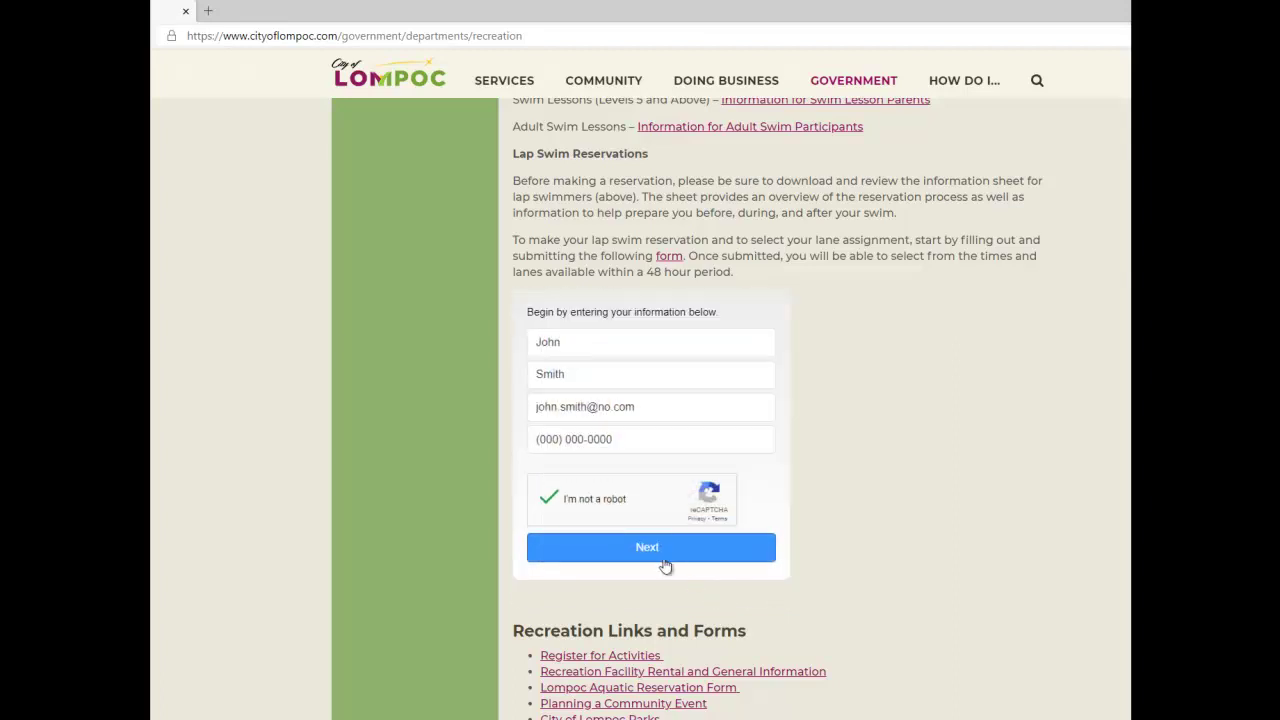
{"action": "left_click", "coordinate": [651, 548]}
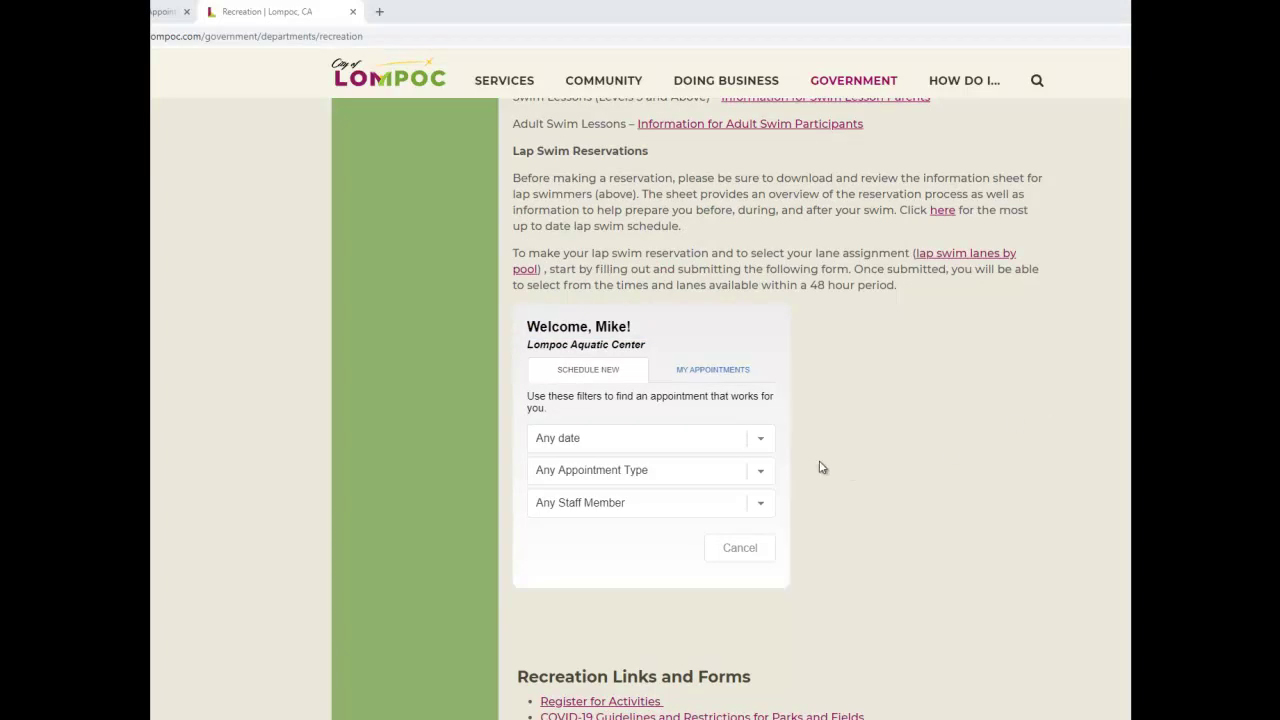
Step: Set the date filter to Mon, Aug 10 and scroll through that day's lane openings
{"action": "left_click", "coordinate": [760, 441]}
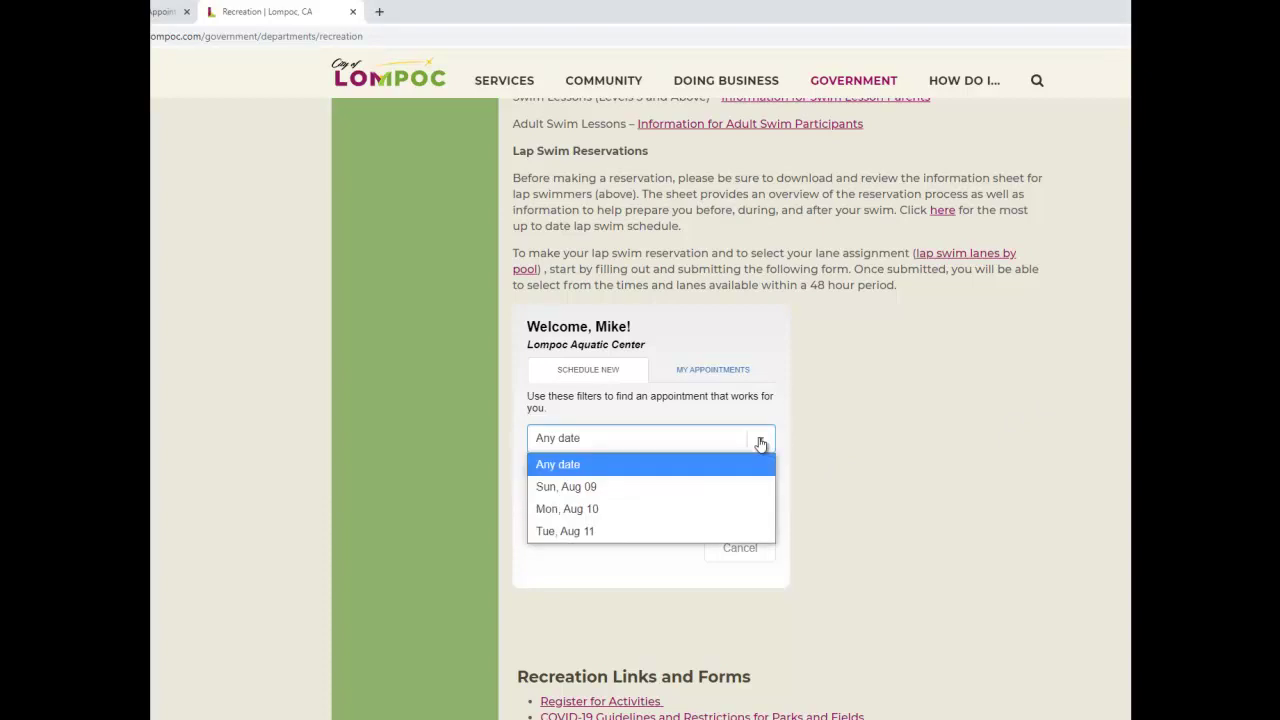
{"action": "left_click", "coordinate": [716, 506]}
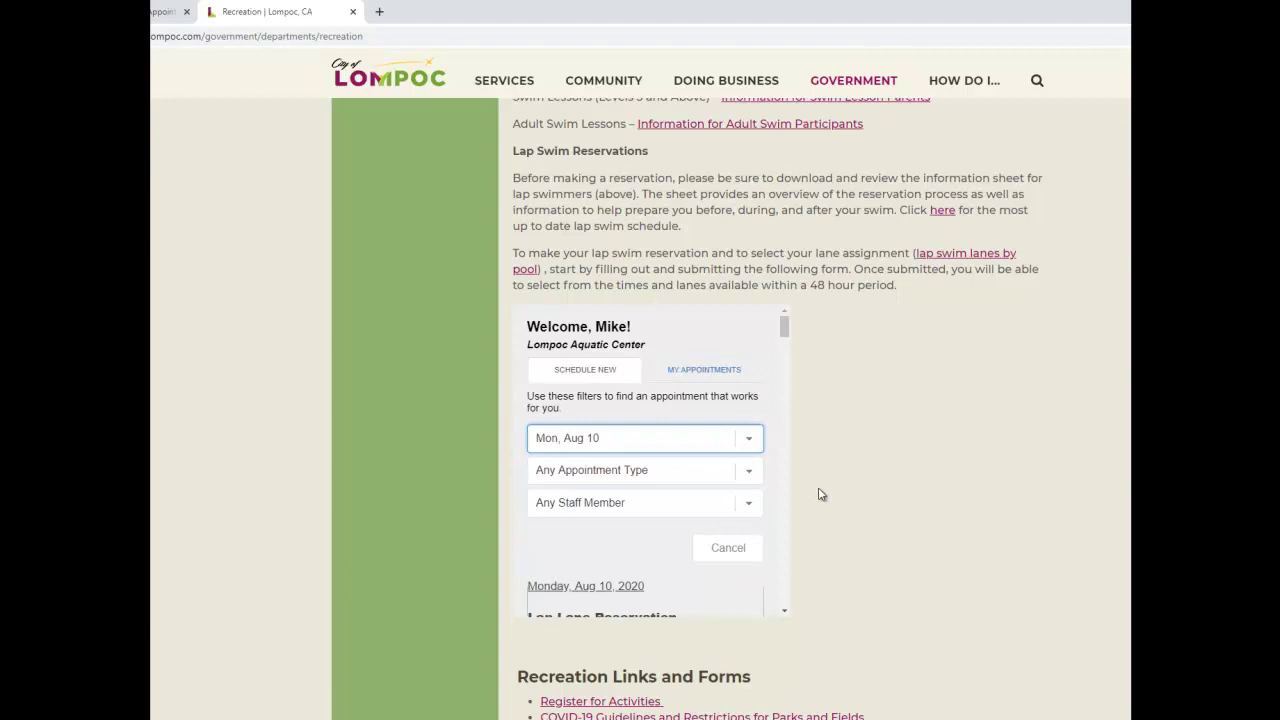
{"action": "scroll", "coordinate": [781, 497], "scroll_direction": "down", "scroll_amount": 3}
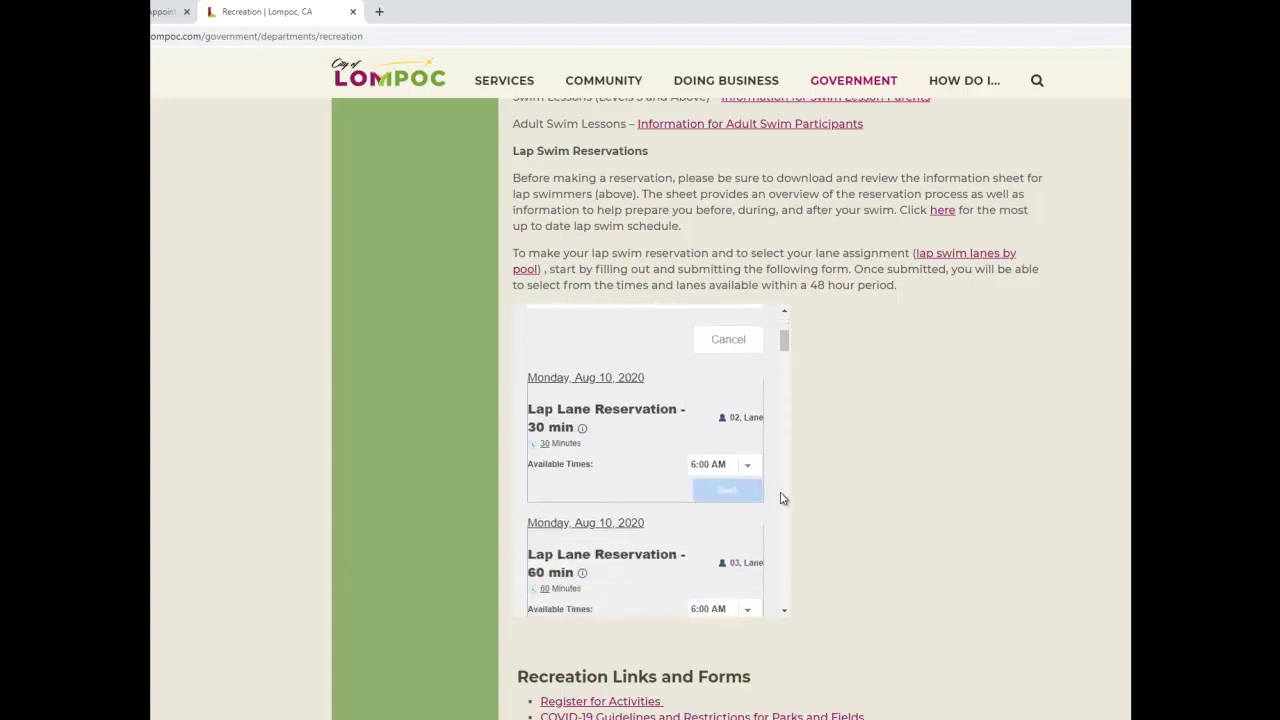
{"action": "scroll", "coordinate": [783, 498], "scroll_direction": "down", "scroll_amount": 4}
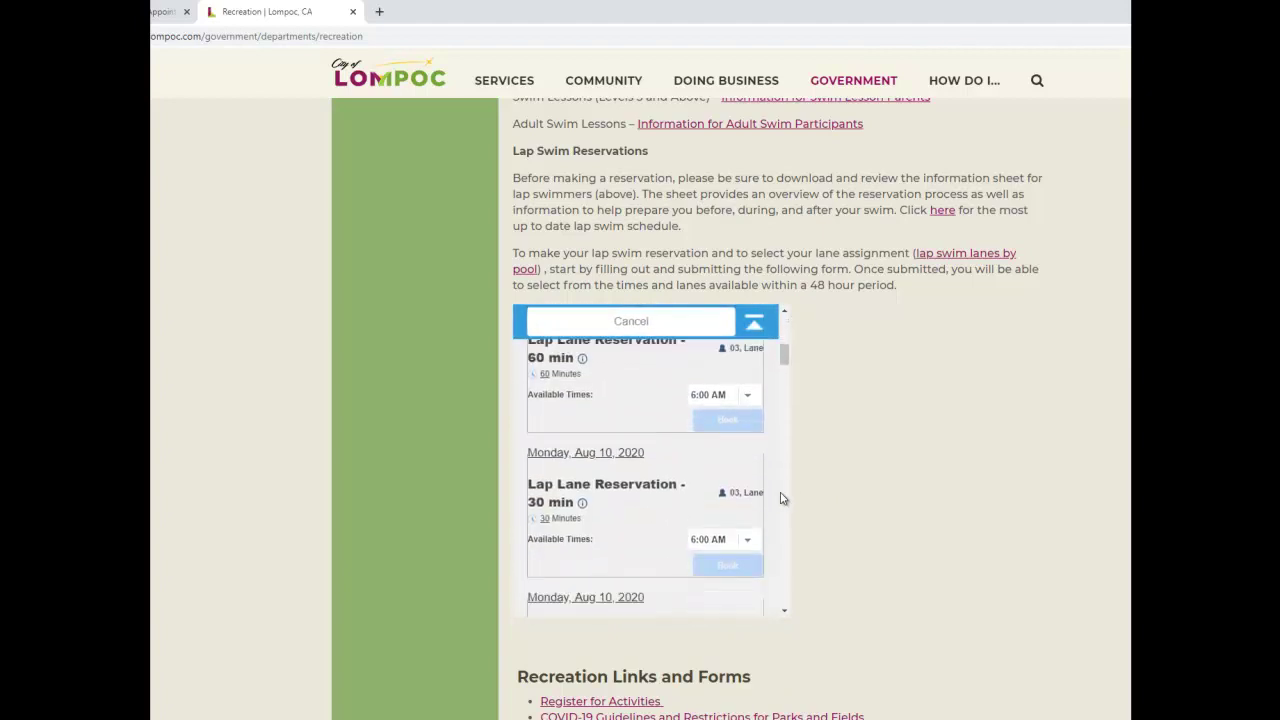
{"action": "scroll", "coordinate": [783, 498], "scroll_direction": "down", "scroll_amount": 3}
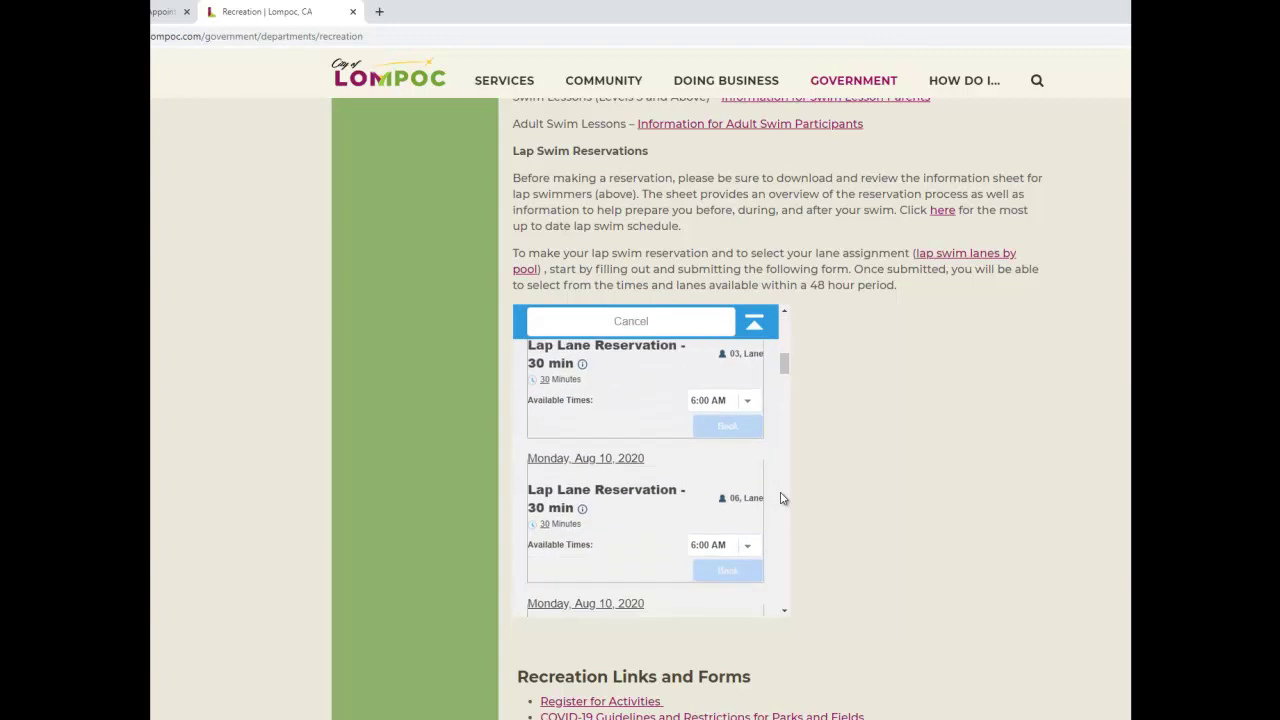
{"action": "scroll", "coordinate": [783, 498], "scroll_direction": "down", "scroll_amount": 3}
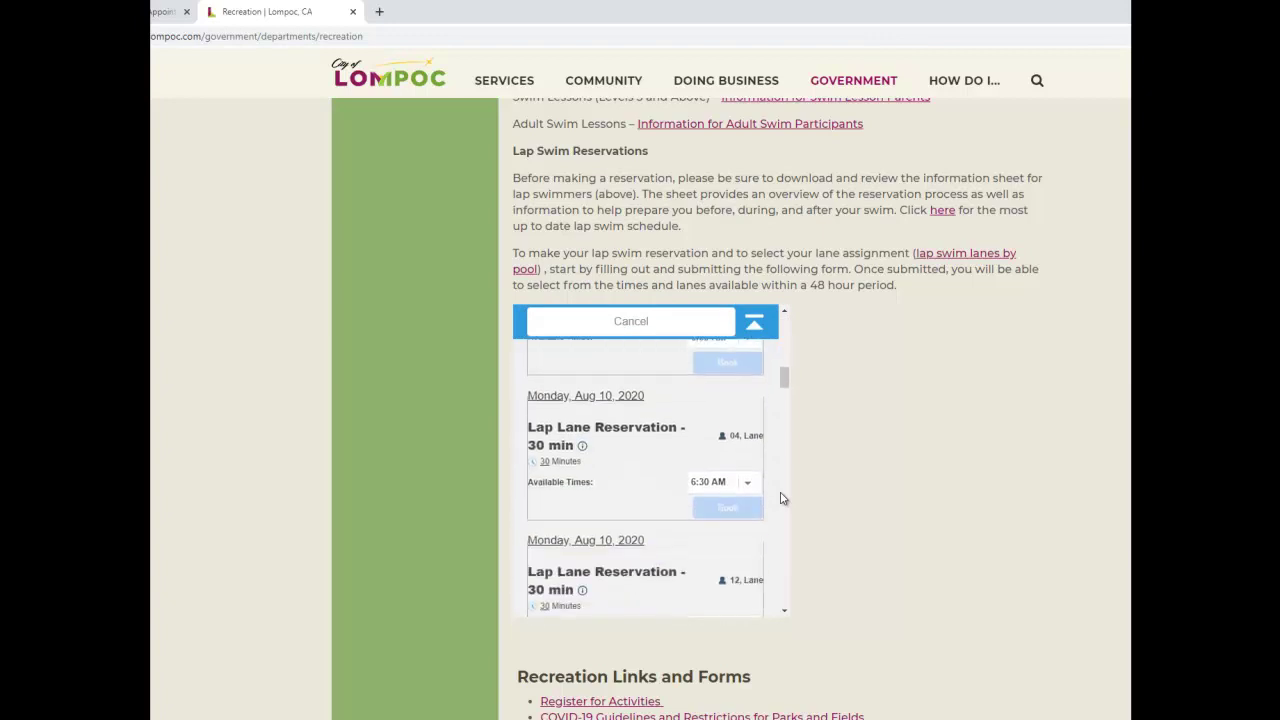
{"action": "scroll", "coordinate": [783, 498], "scroll_direction": "up", "scroll_amount": 10}
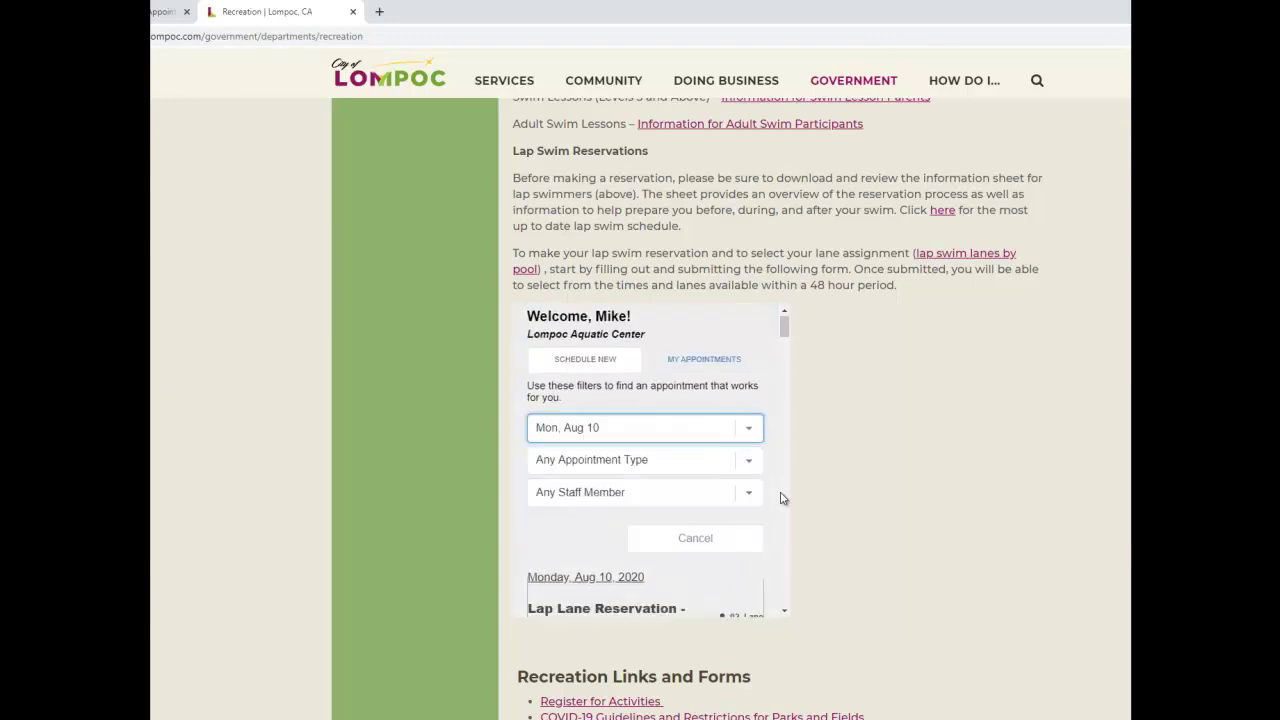
{"action": "left_click", "coordinate": [748, 477]}
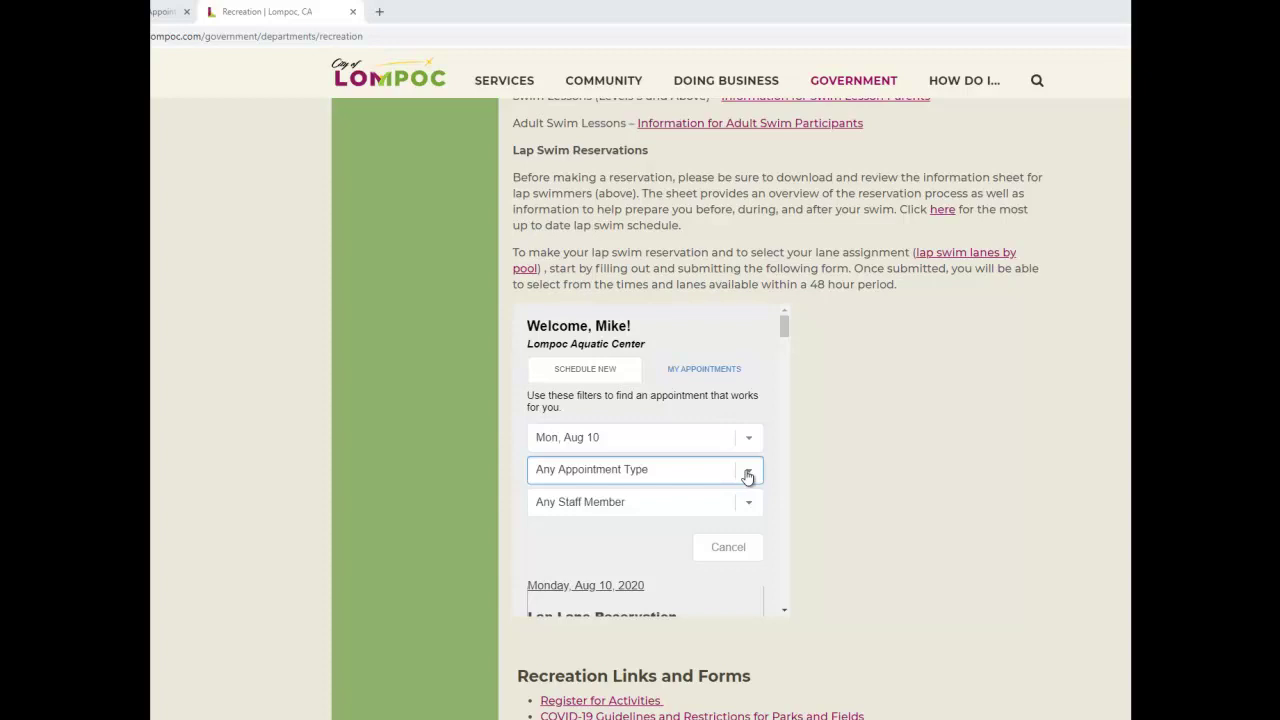
Step: Filter the appointment type to Lap Lane Reservation - 30 min and scroll to lane 06
{"action": "left_click", "coordinate": [748, 476]}
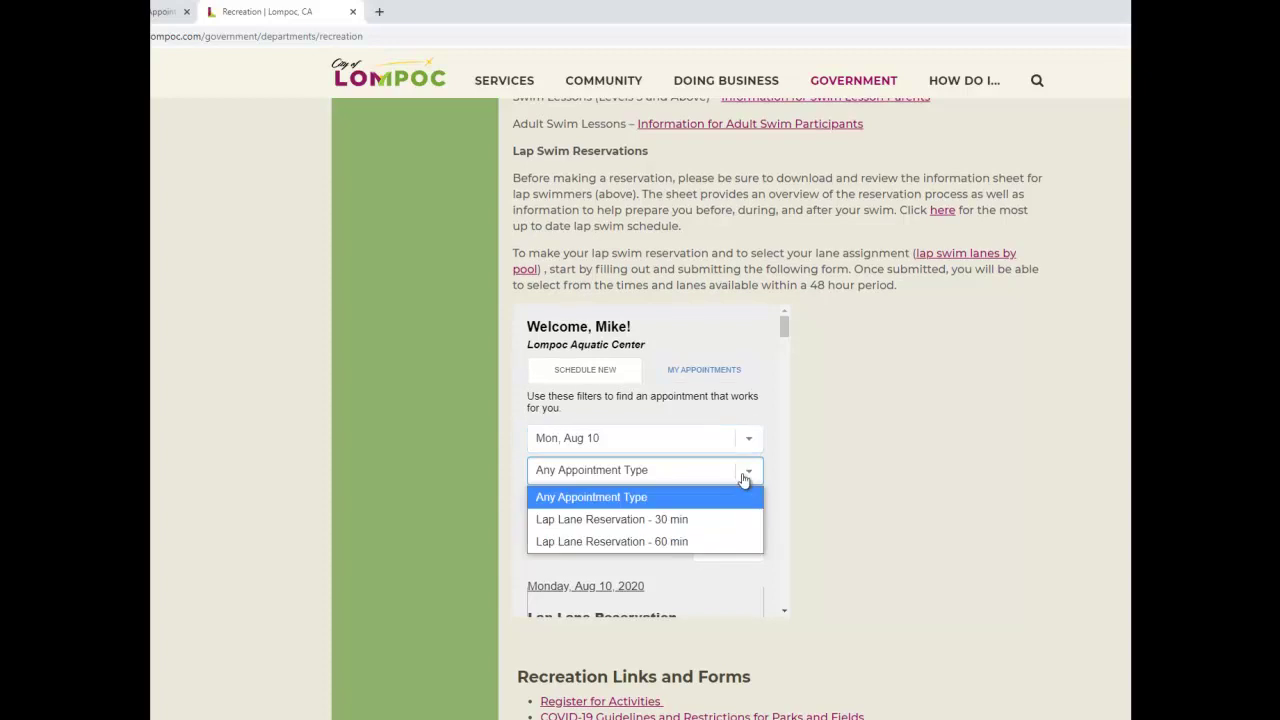
{"action": "left_click", "coordinate": [690, 528]}
{"action": "scroll", "coordinate": [842, 488], "scroll_direction": "down", "scroll_amount": 1}
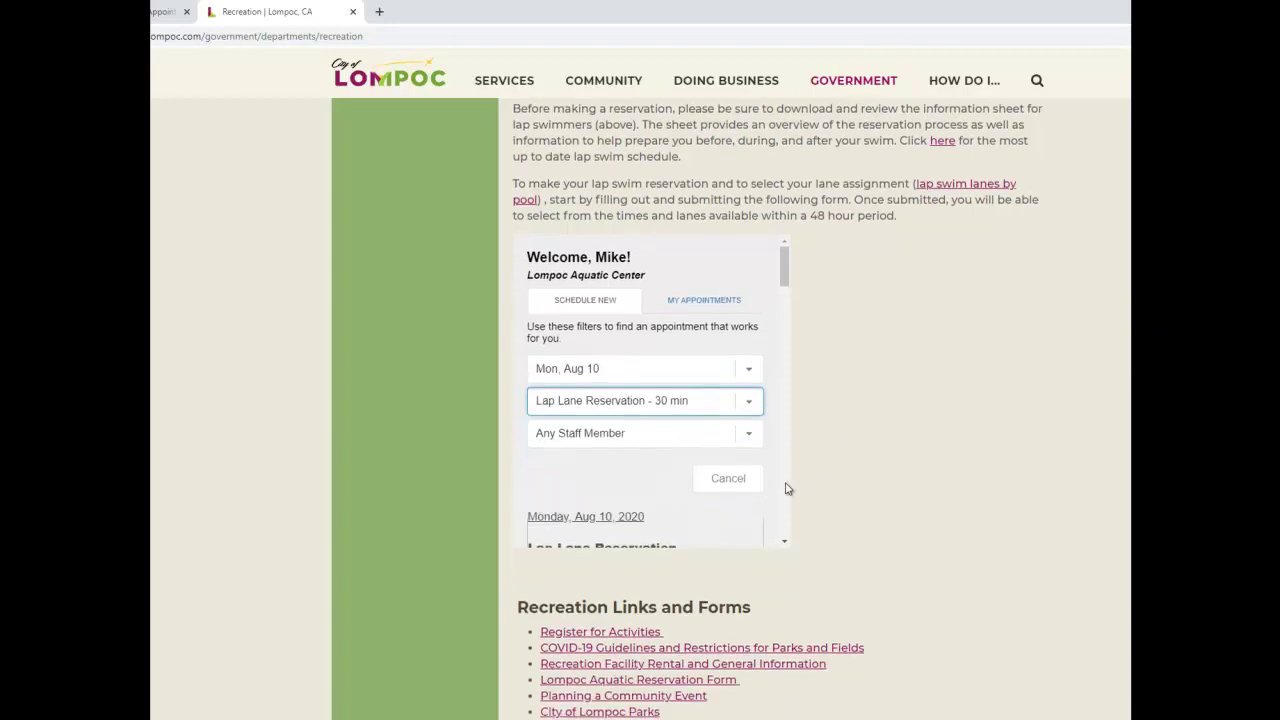
{"action": "scroll", "coordinate": [783, 407], "scroll_direction": "down", "scroll_amount": 2}
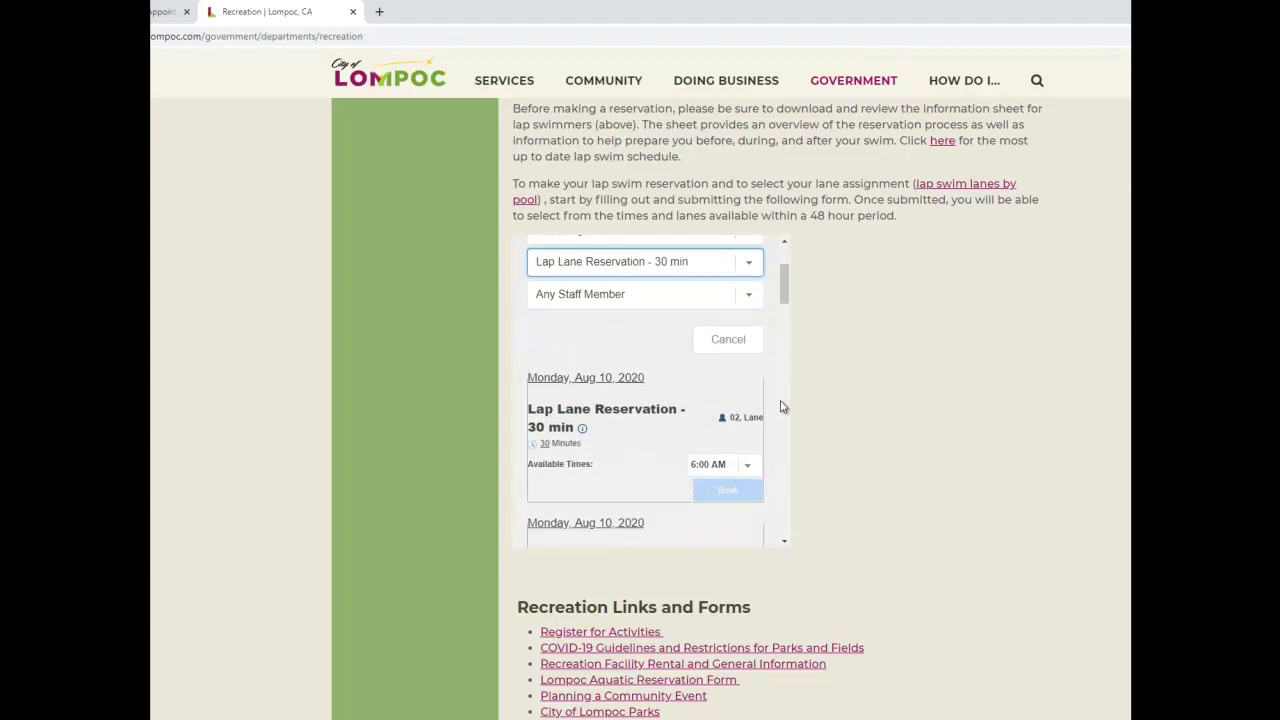
{"action": "scroll", "coordinate": [783, 407], "scroll_direction": "down", "scroll_amount": 3}
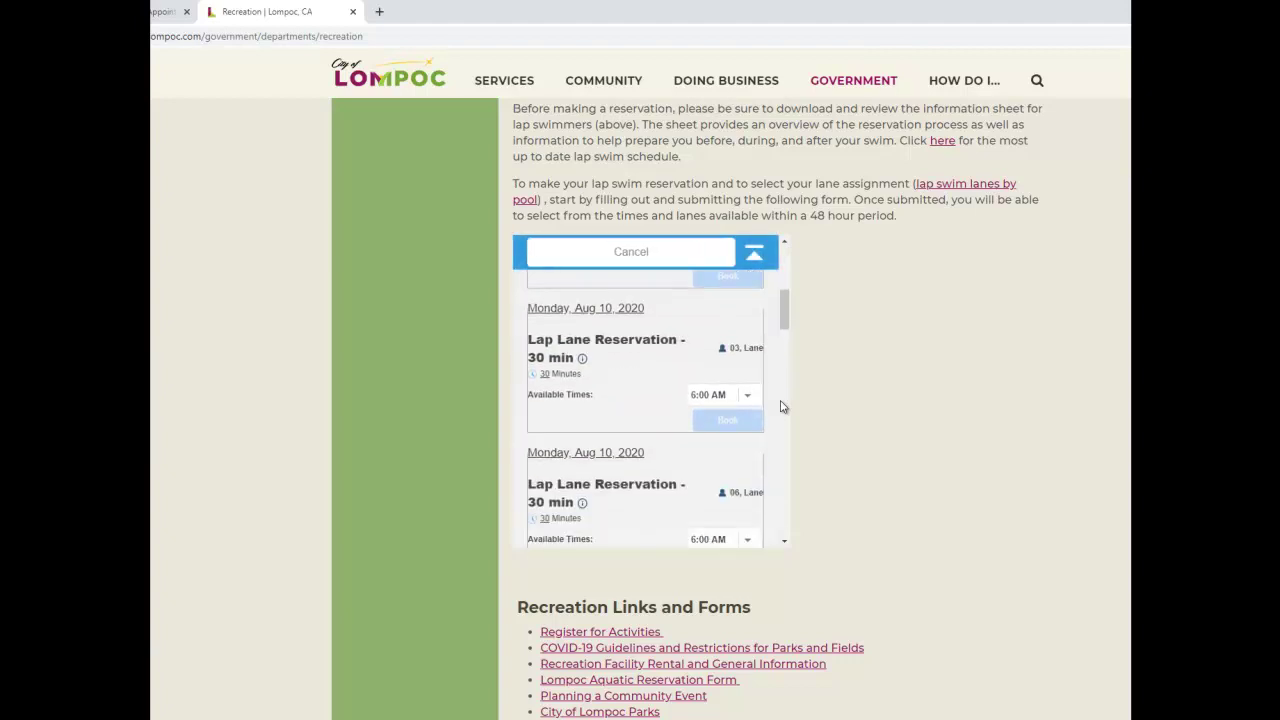
{"action": "scroll", "coordinate": [783, 407], "scroll_direction": "down", "scroll_amount": 1}
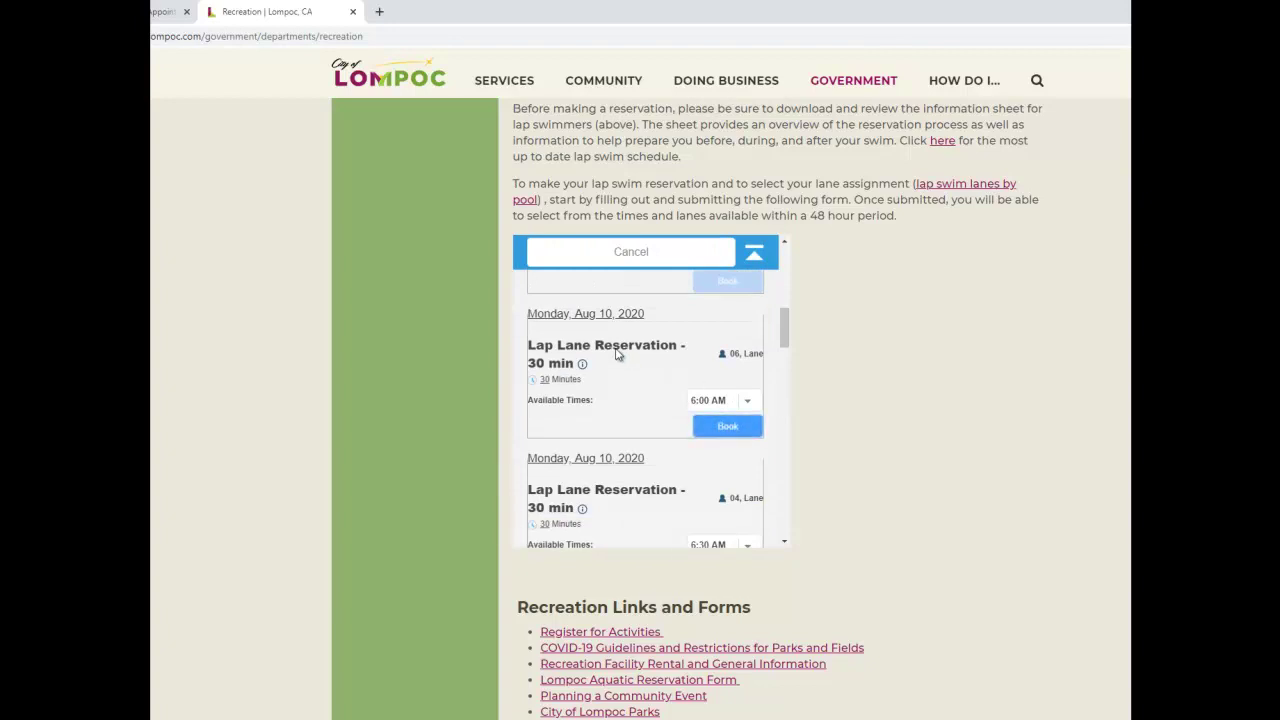
Step: Book the lane 06 slot at 11:00 AM on Aug 10
{"action": "left_click", "coordinate": [749, 403]}
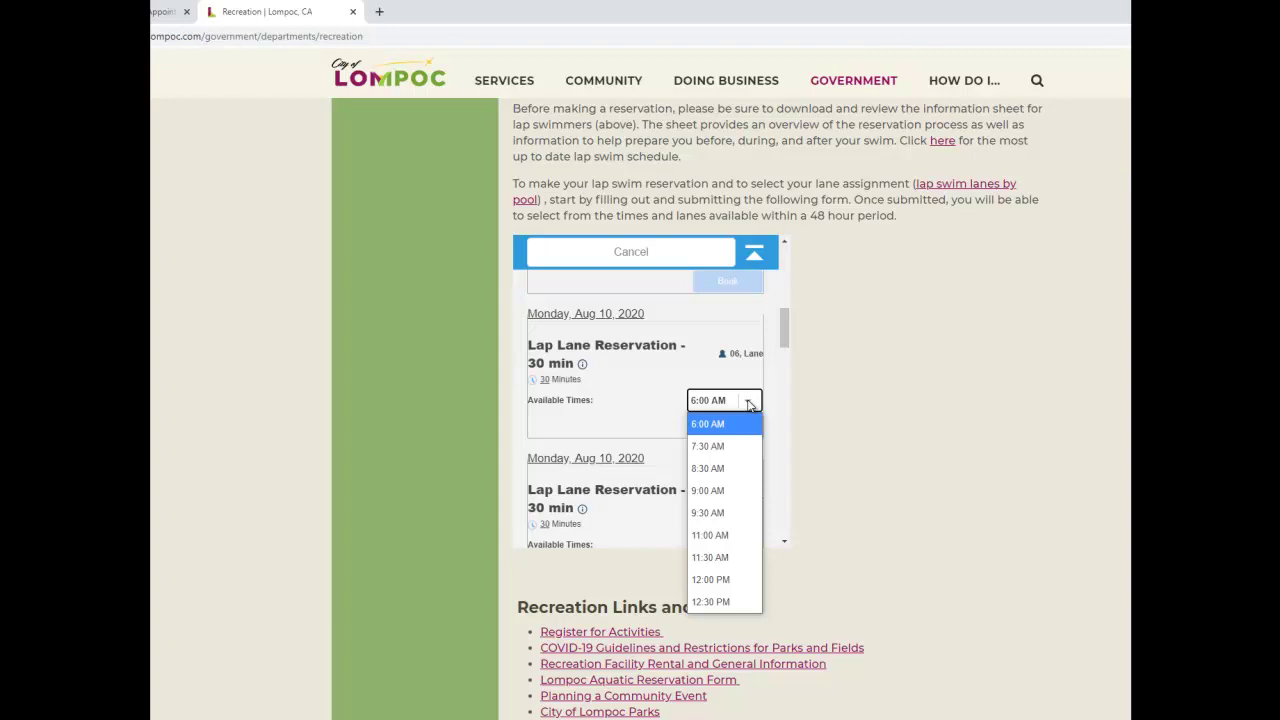
{"action": "left_click", "coordinate": [740, 535]}
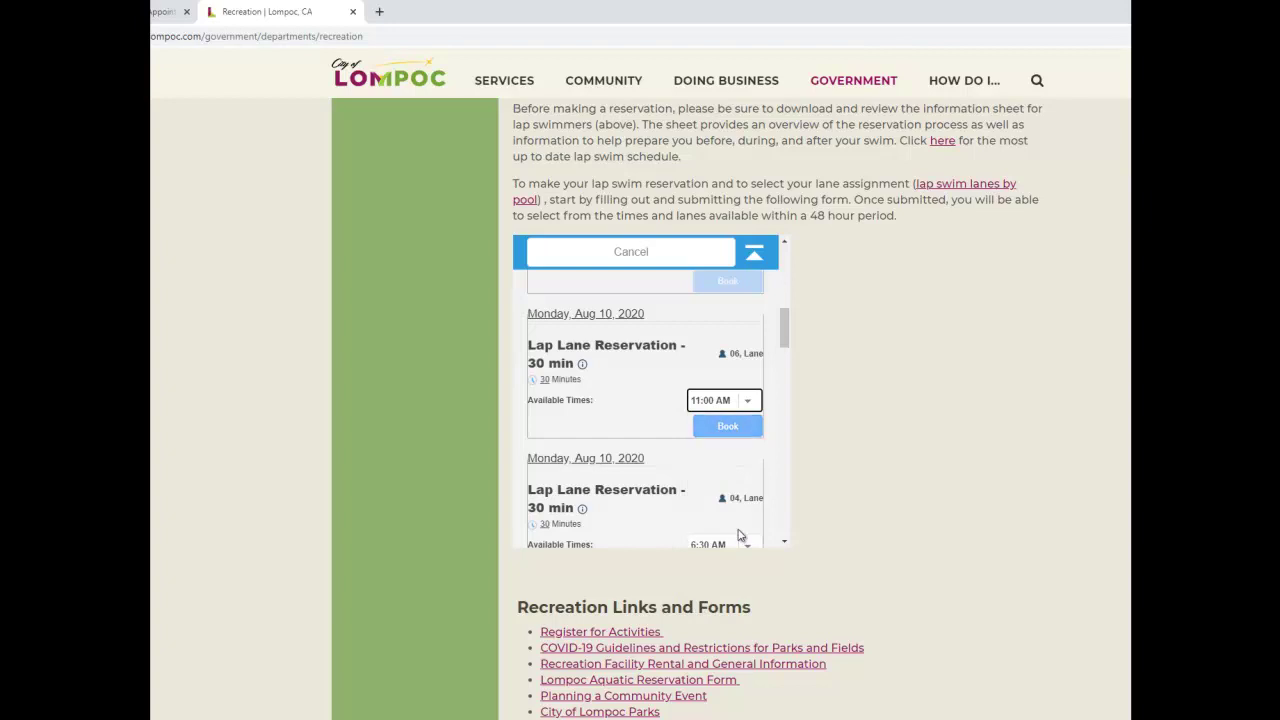
{"action": "left_click", "coordinate": [728, 428]}
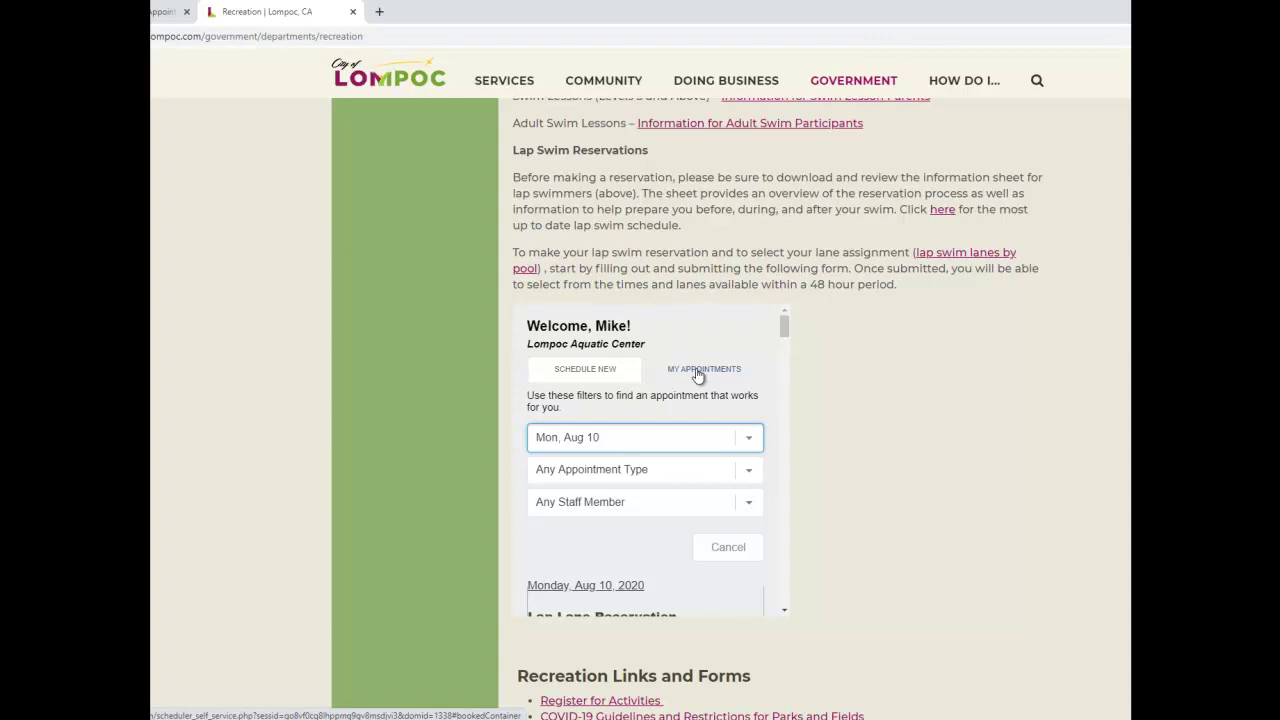
Step: In My Appointments, cancel the Aug 10, 11:00–11:30 AM lane 06 lap lane reservation
{"action": "left_click", "coordinate": [698, 371]}
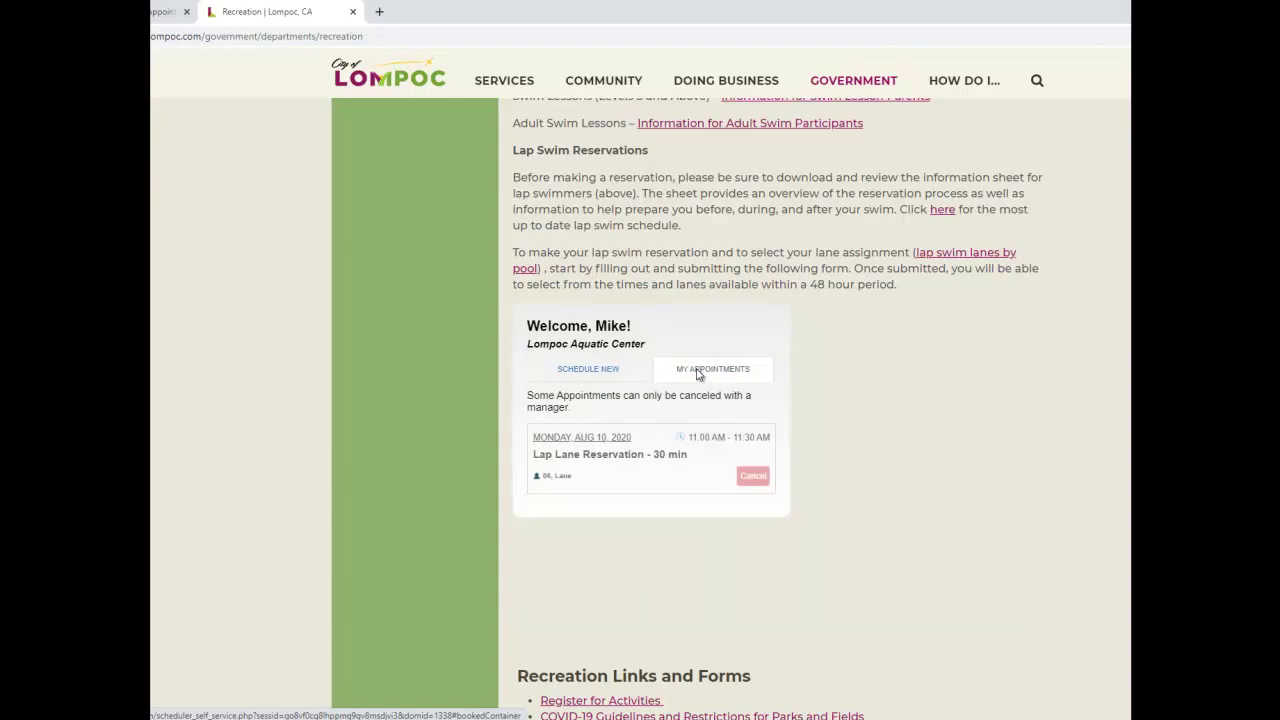
{"action": "left_click", "coordinate": [750, 480]}
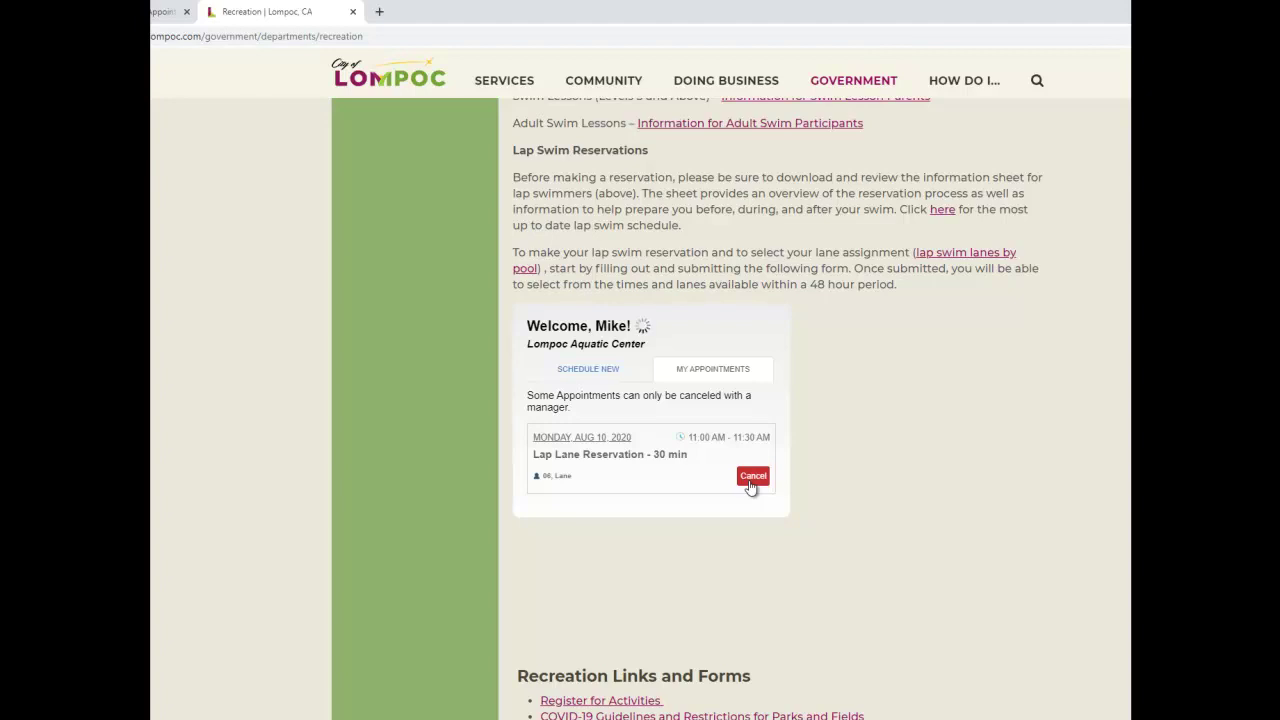